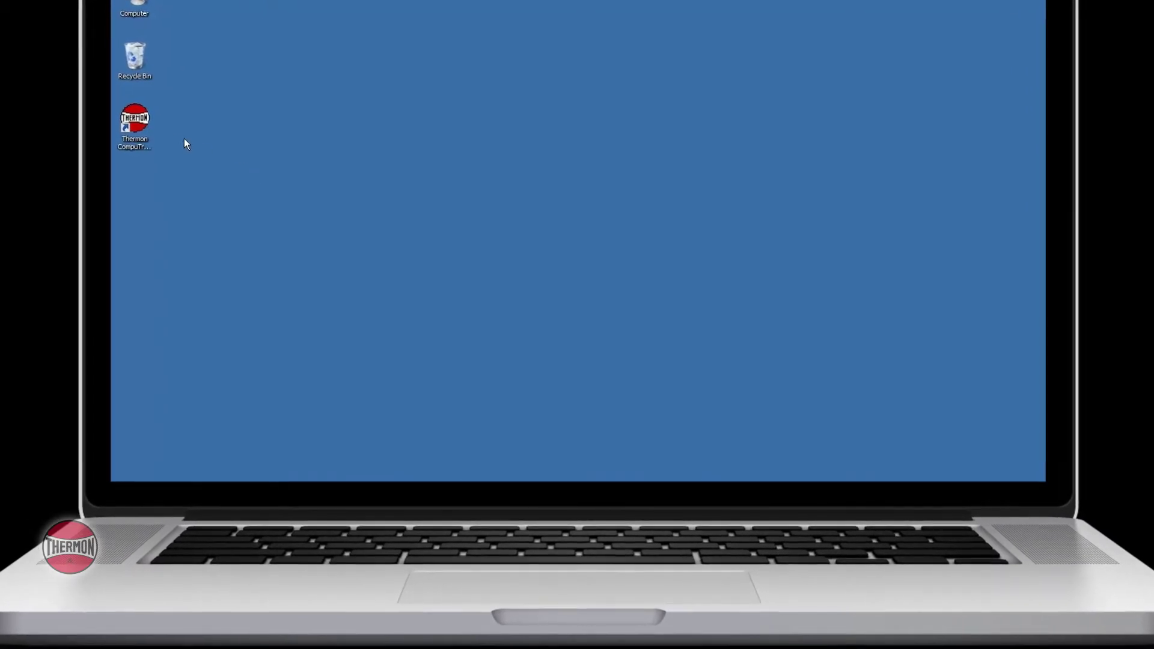
Step: Launch Thermon CompuTrace and begin a new project in the New Project Wizard
double_click(140, 124)
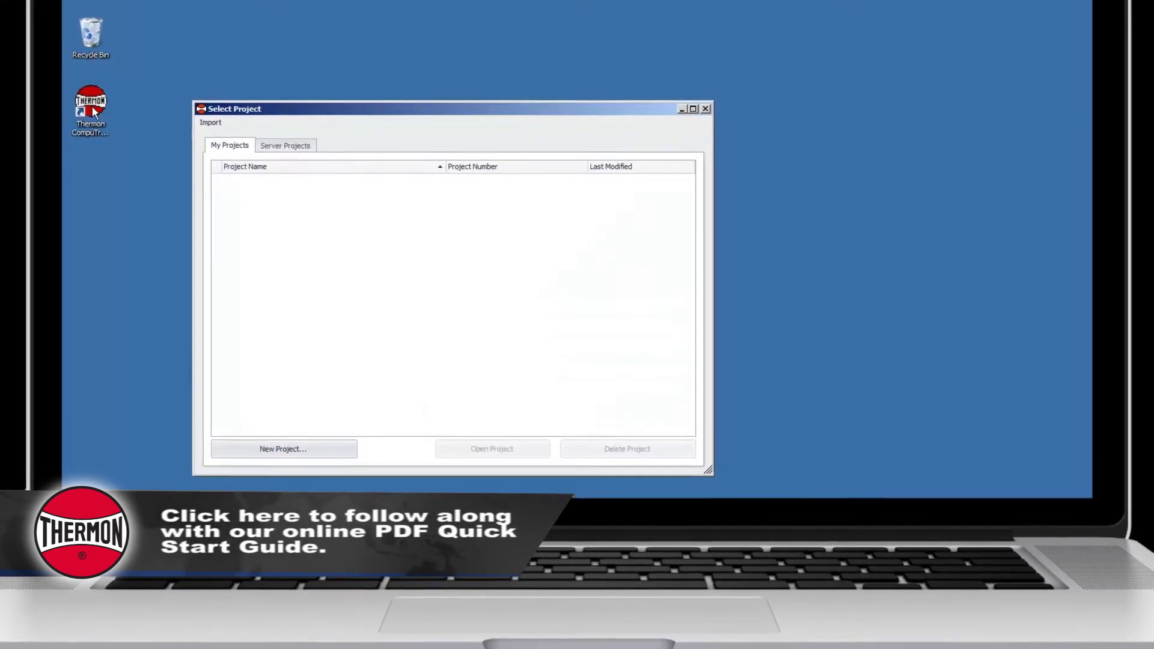
click(310, 450)
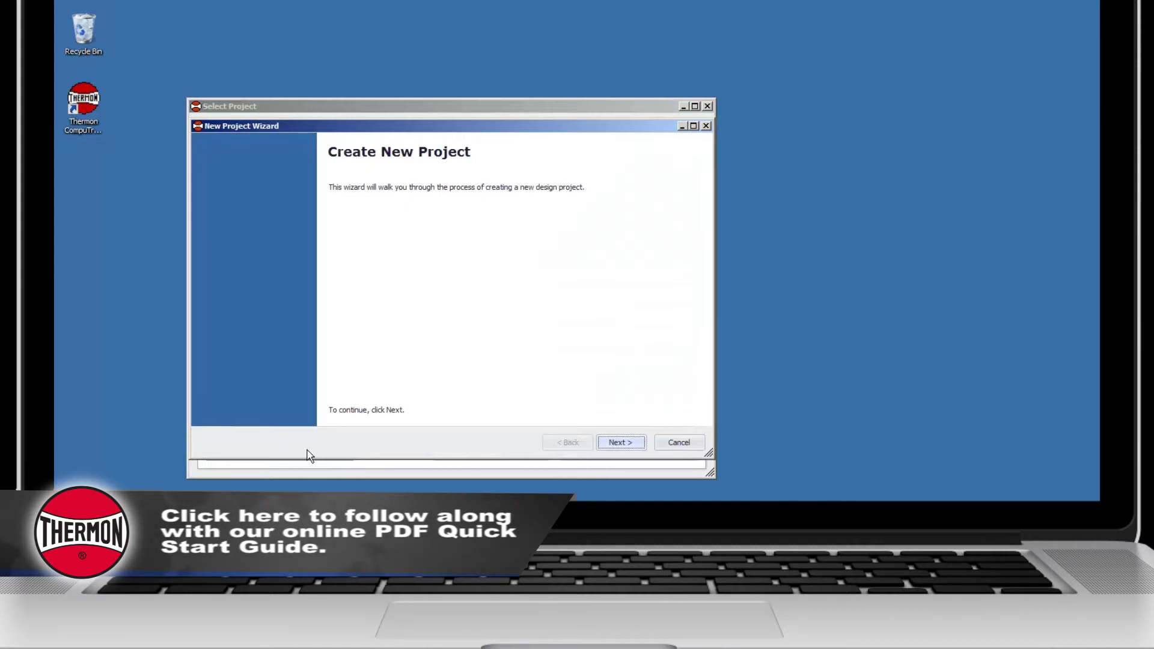
click(615, 444)
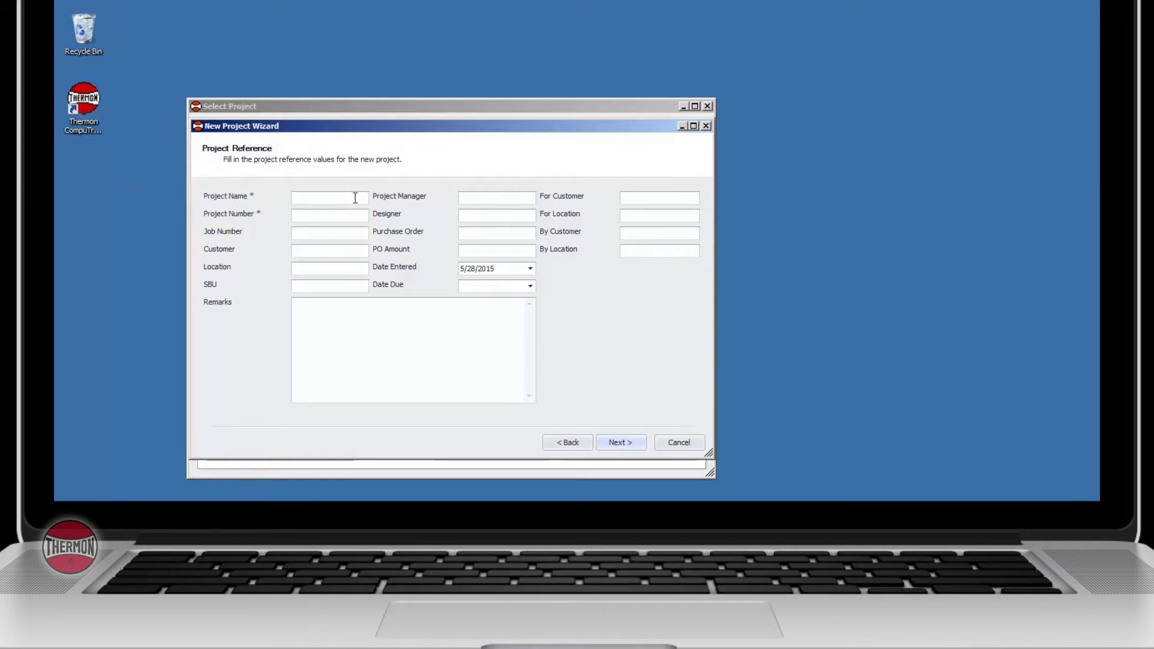
Step: Enter TEST as both the Project Name and the Project Number, then continue
text(TESTTEST)
click(622, 444)
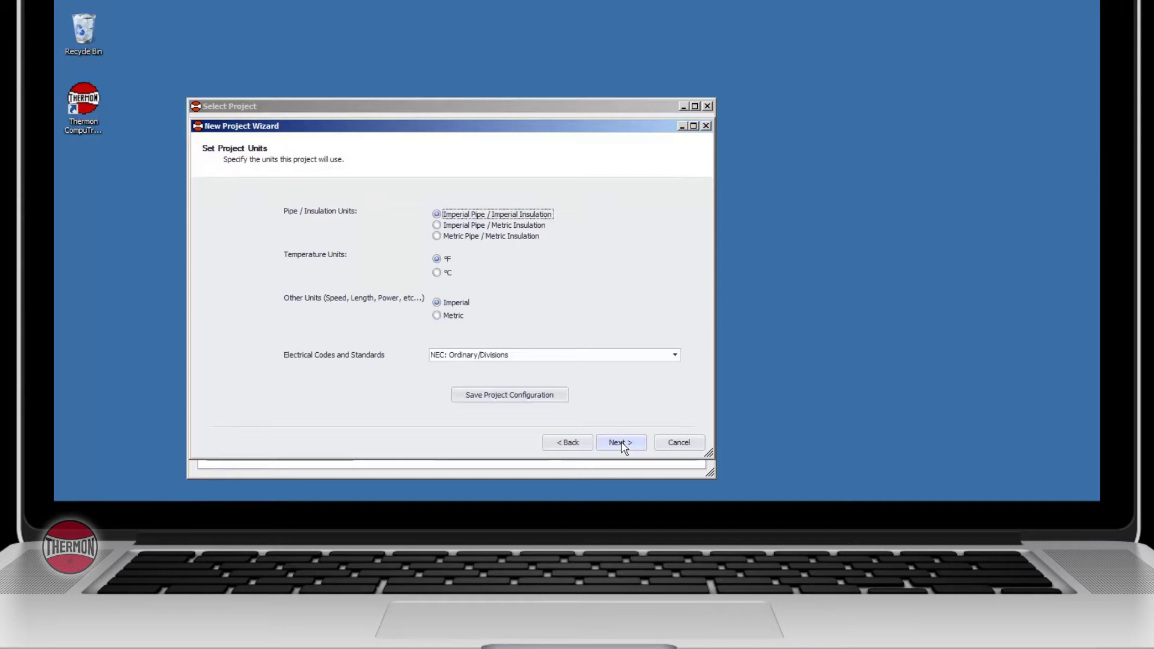
Step: Choose Metric pipe/insulation, °C, Metric other units and IECEx: Ordinary/Zones electrical codes
click(436, 237)
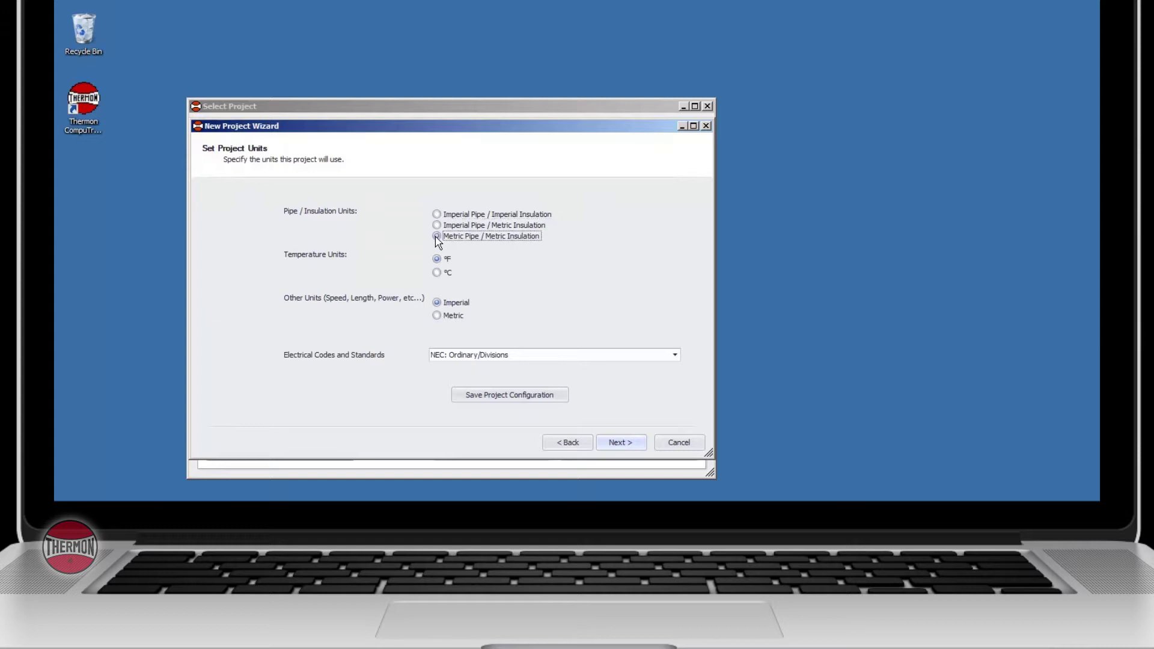
click(437, 273)
click(437, 316)
click(475, 356)
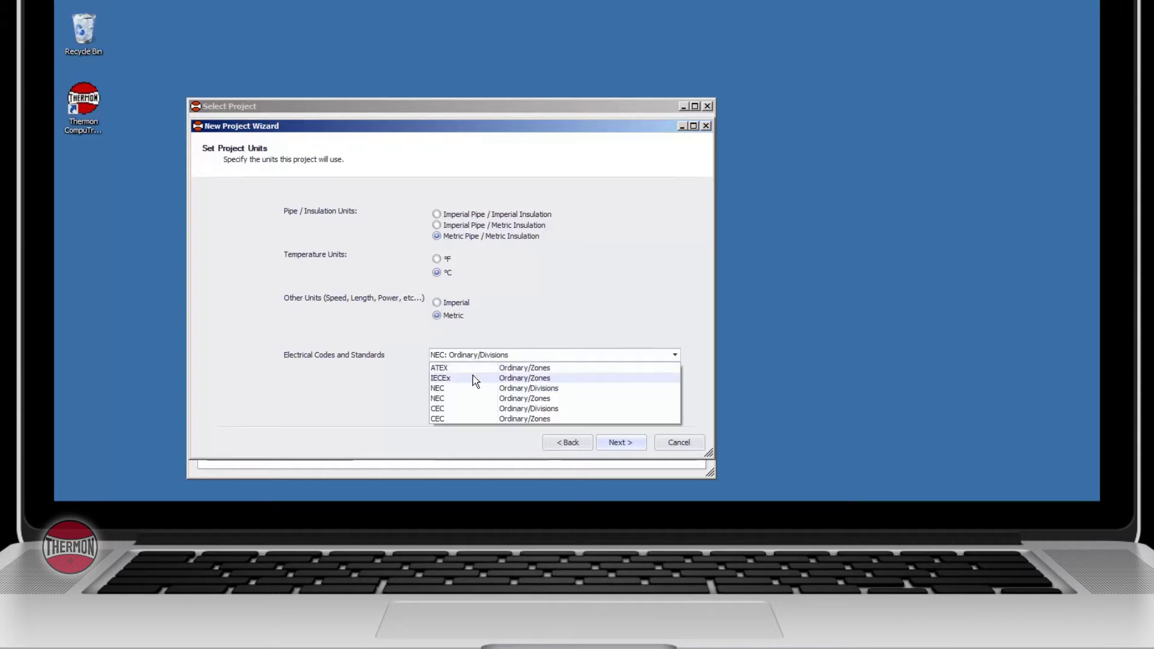
click(476, 379)
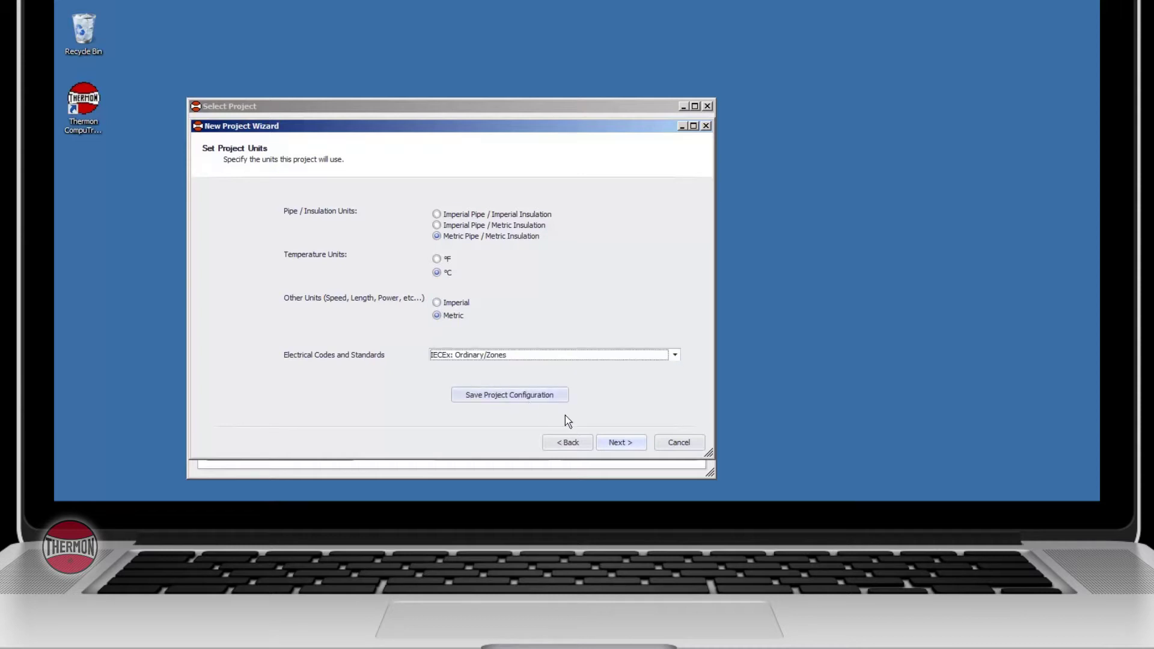
click(610, 445)
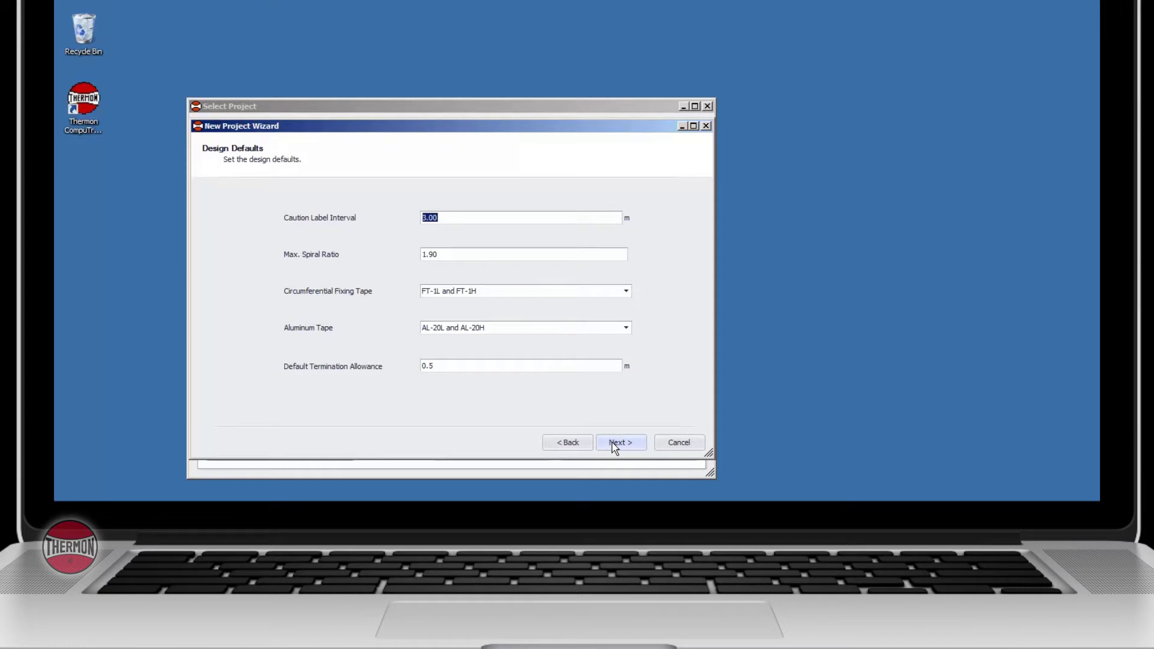
Step: Accept the default design settings and finish creating project TEST
click(612, 444)
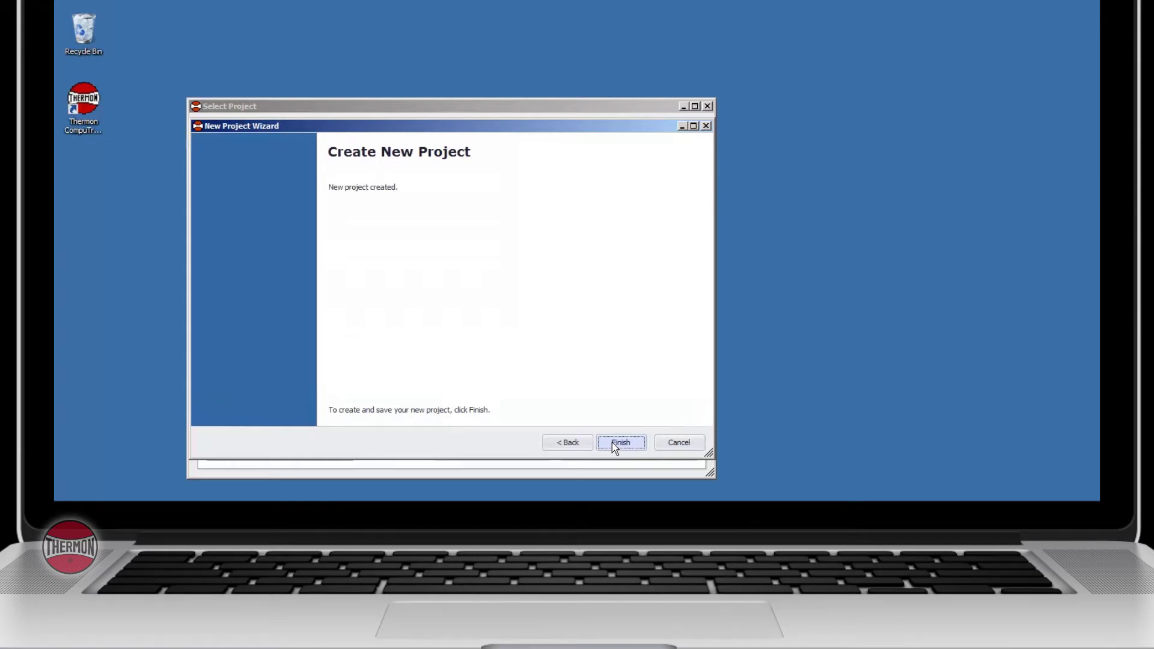
click(619, 442)
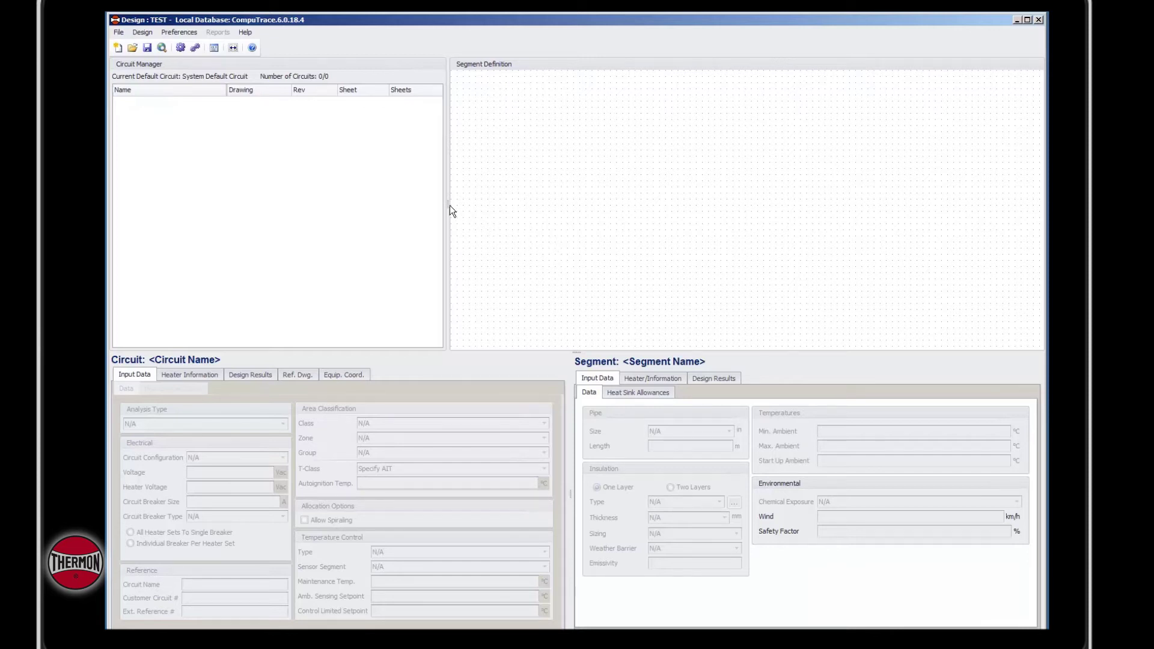
Step: Widen the circuit list, make the property panels taller, and add a new circuit
drag(449, 204, 510, 205)
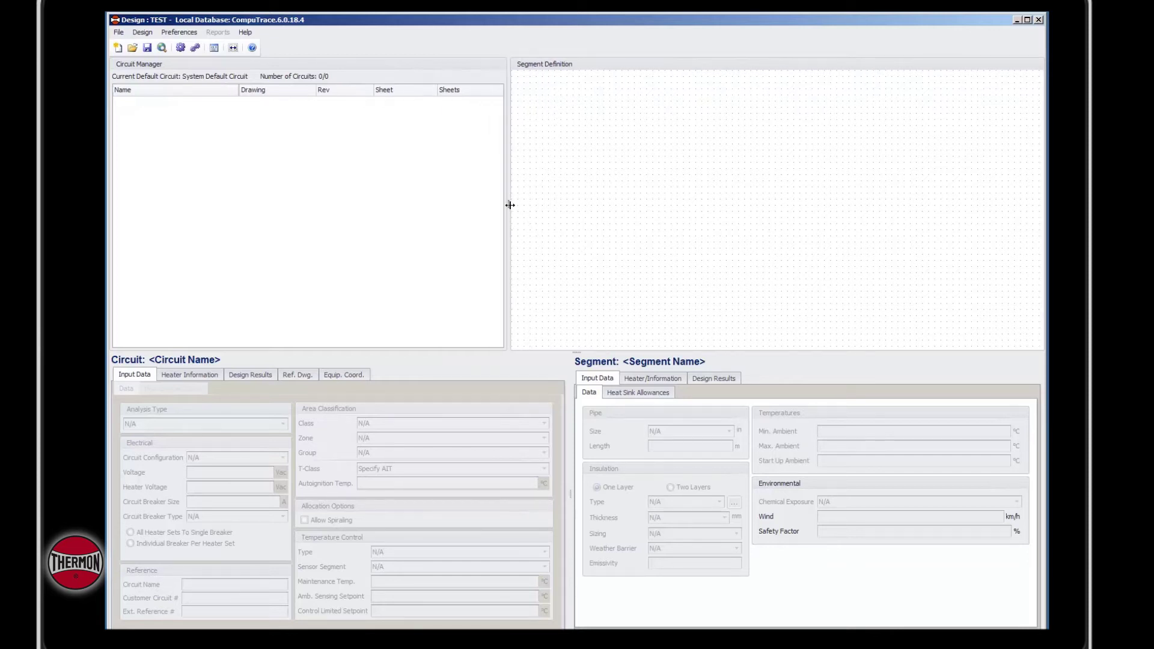
drag(576, 352, 582, 305)
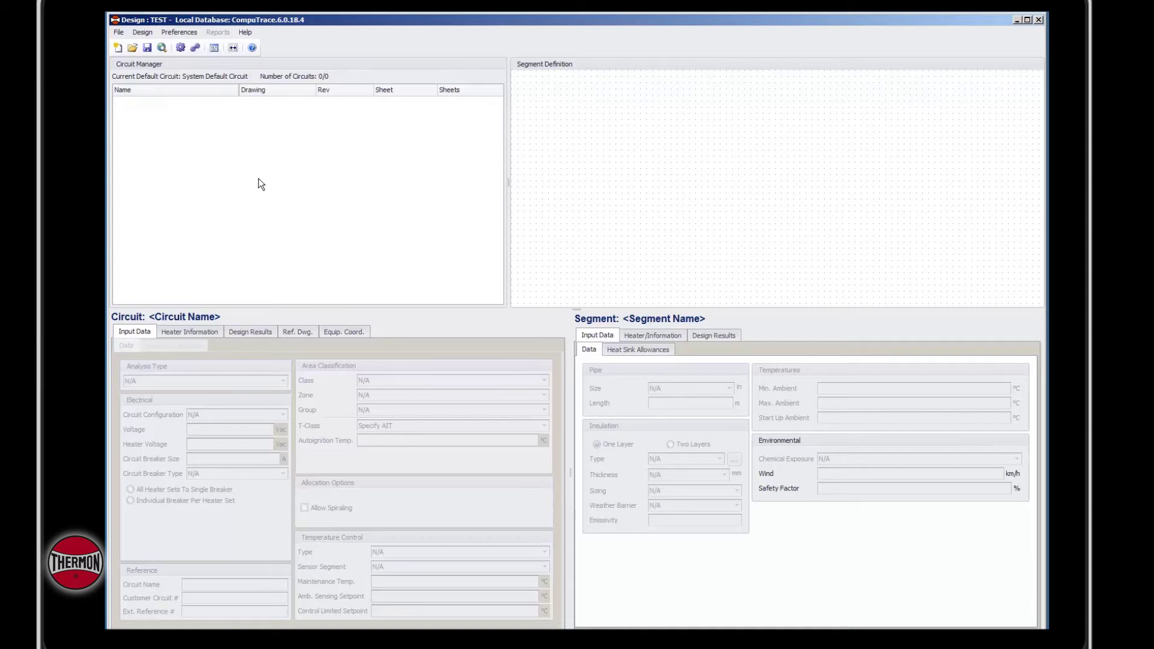
click(119, 53)
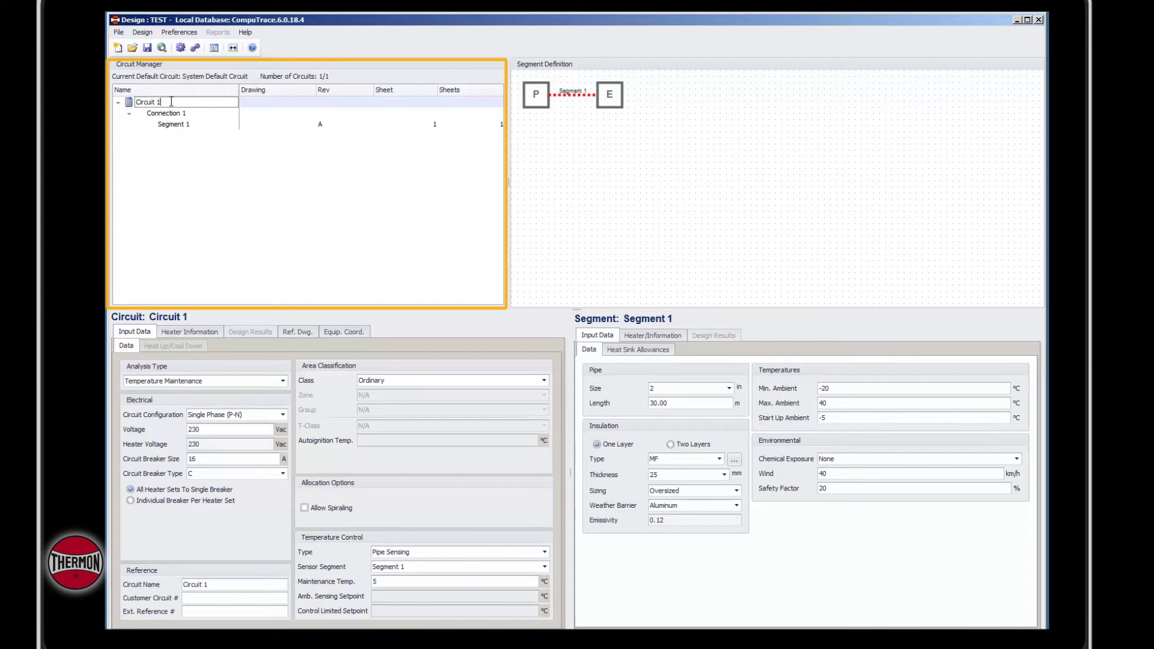
Step: Show Circuit 1's context menu and close it without choosing an action
right_click(129, 104)
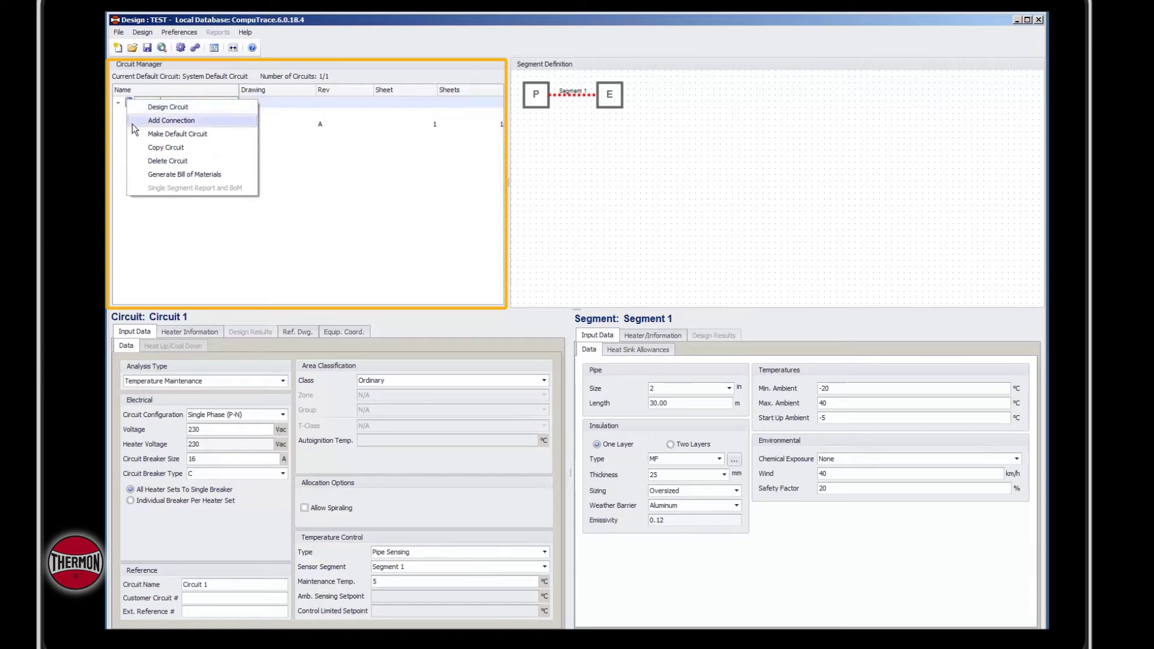
click(137, 197)
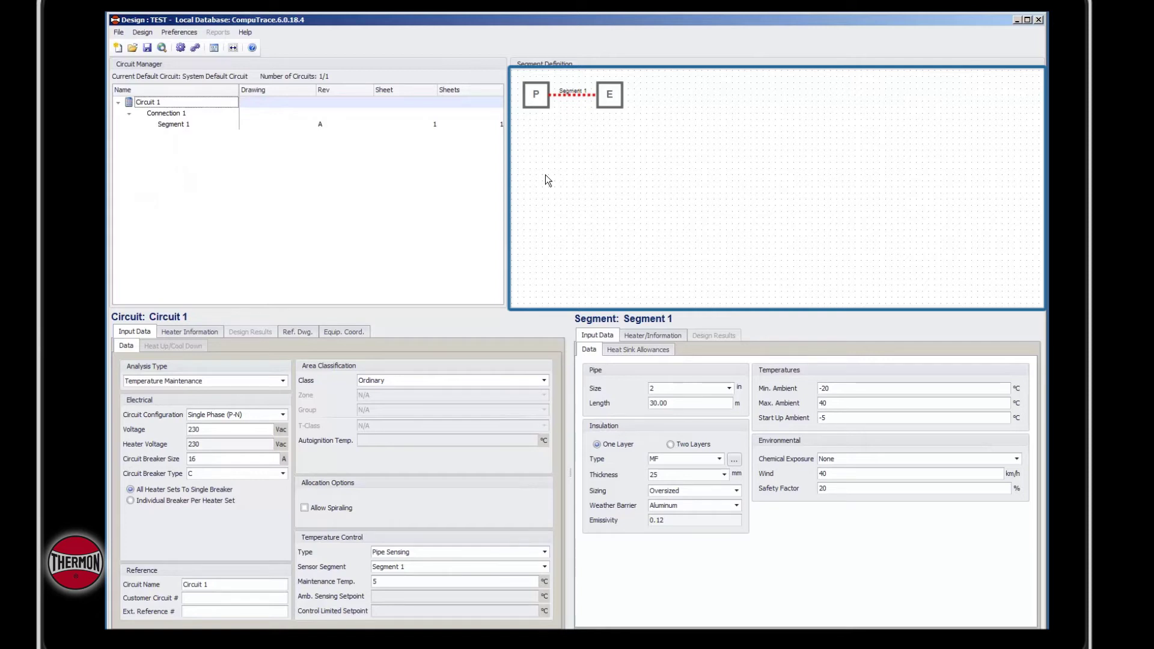
Step: Move the Circuit 1 diagram and insert splice S before end node E
drag(523, 137, 638, 74)
drag(533, 99, 579, 127)
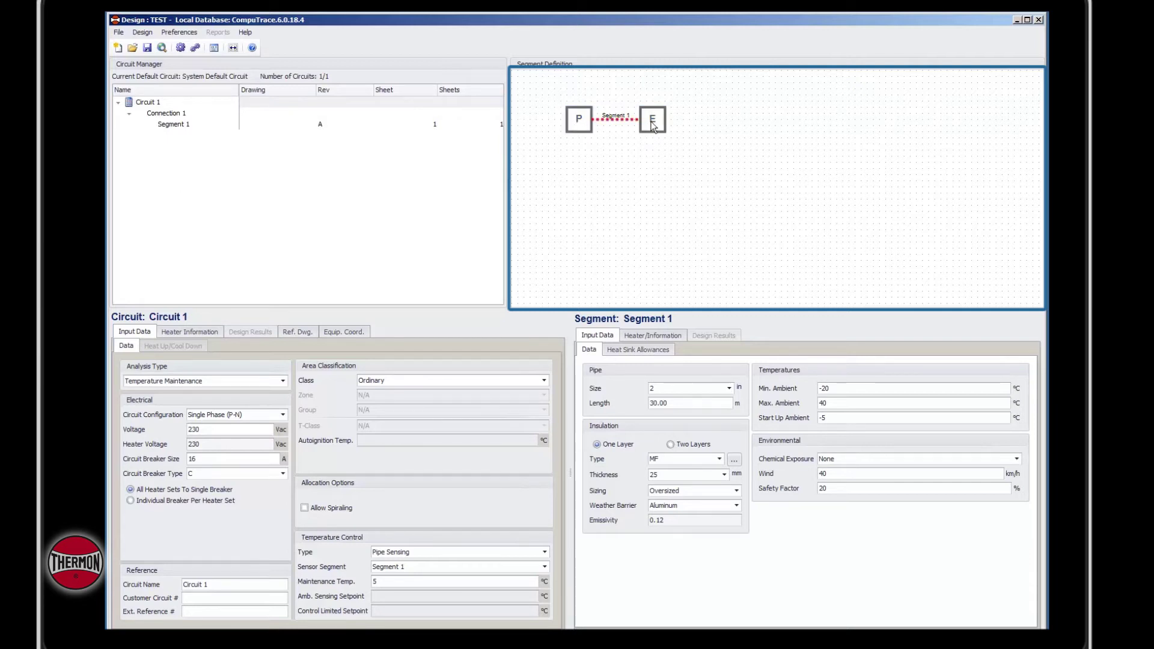
right_click(653, 124)
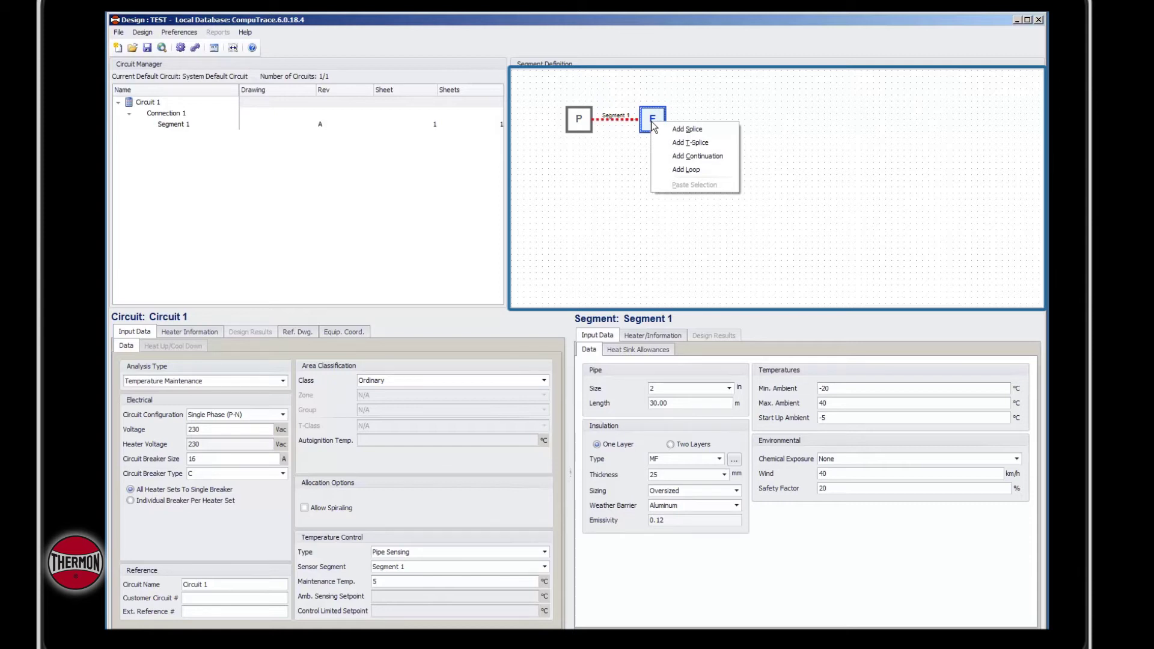
click(662, 129)
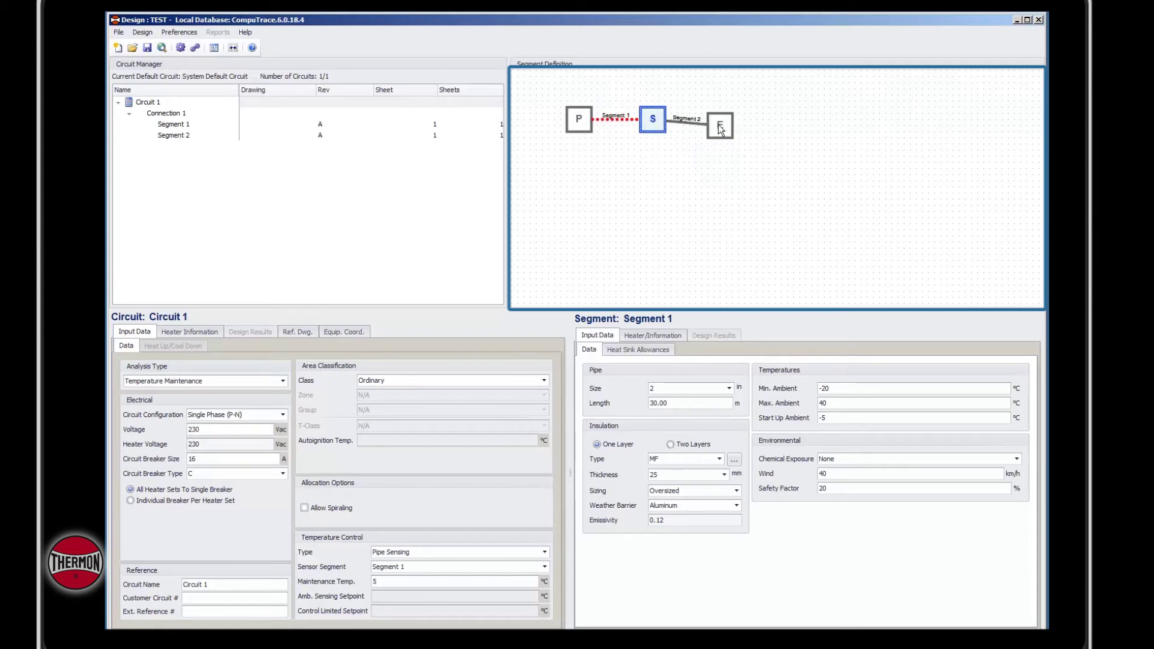
Step: Nudge node E right and check the new Segment 2 from S to E
drag(726, 123, 732, 120)
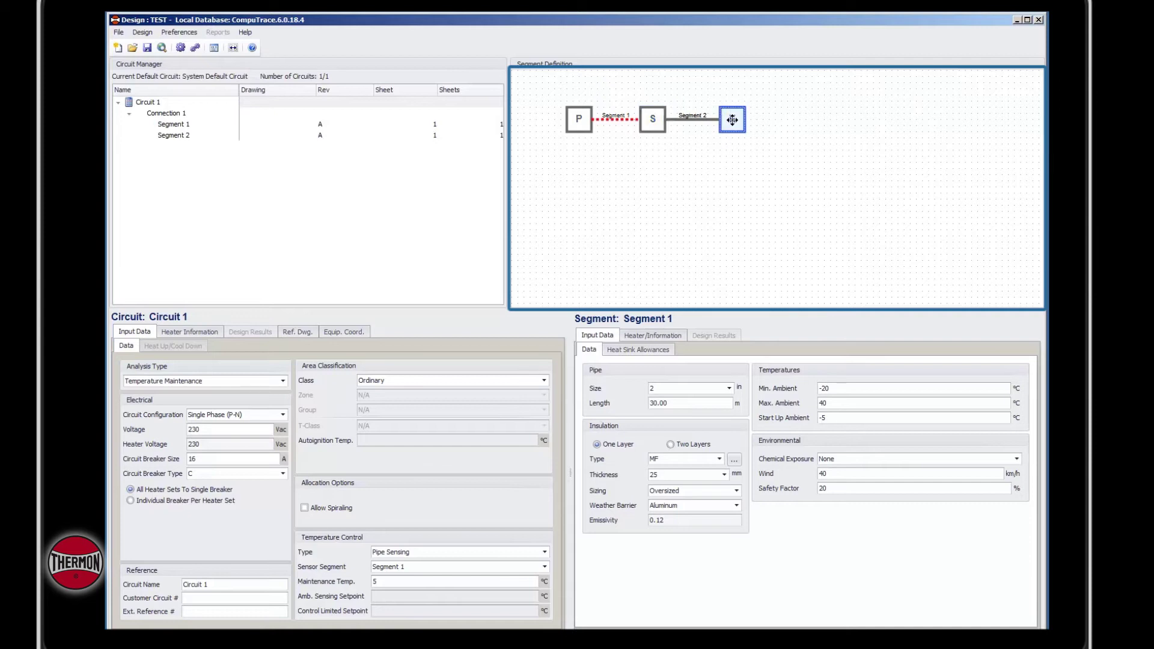
drag(755, 146, 682, 100)
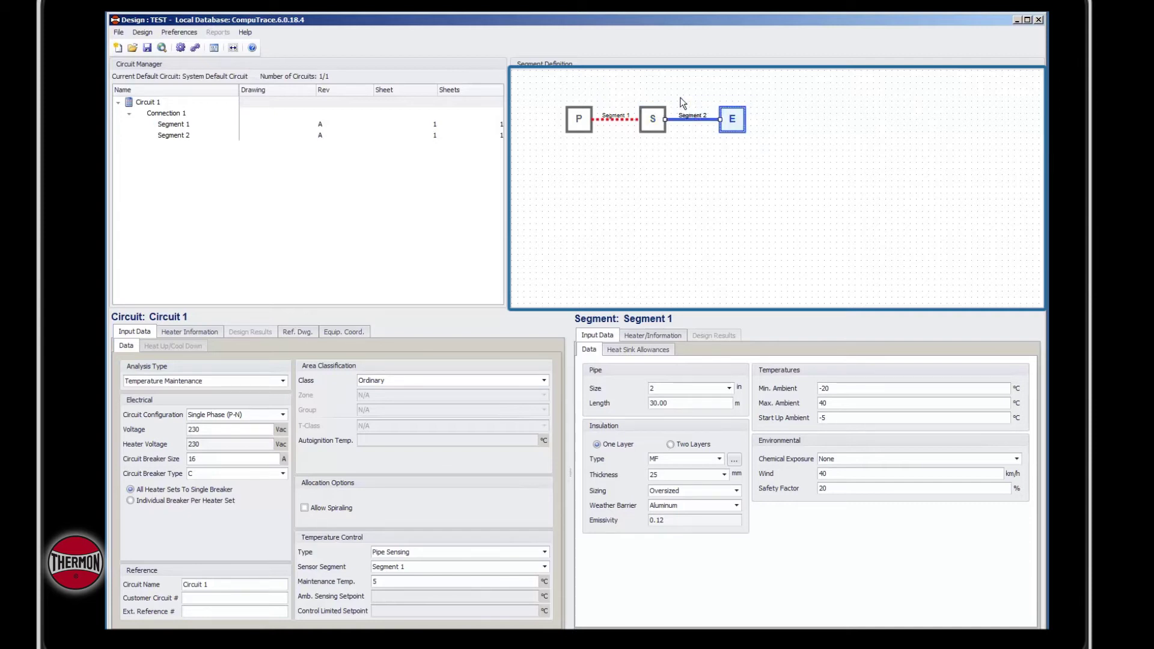
right_click(733, 121)
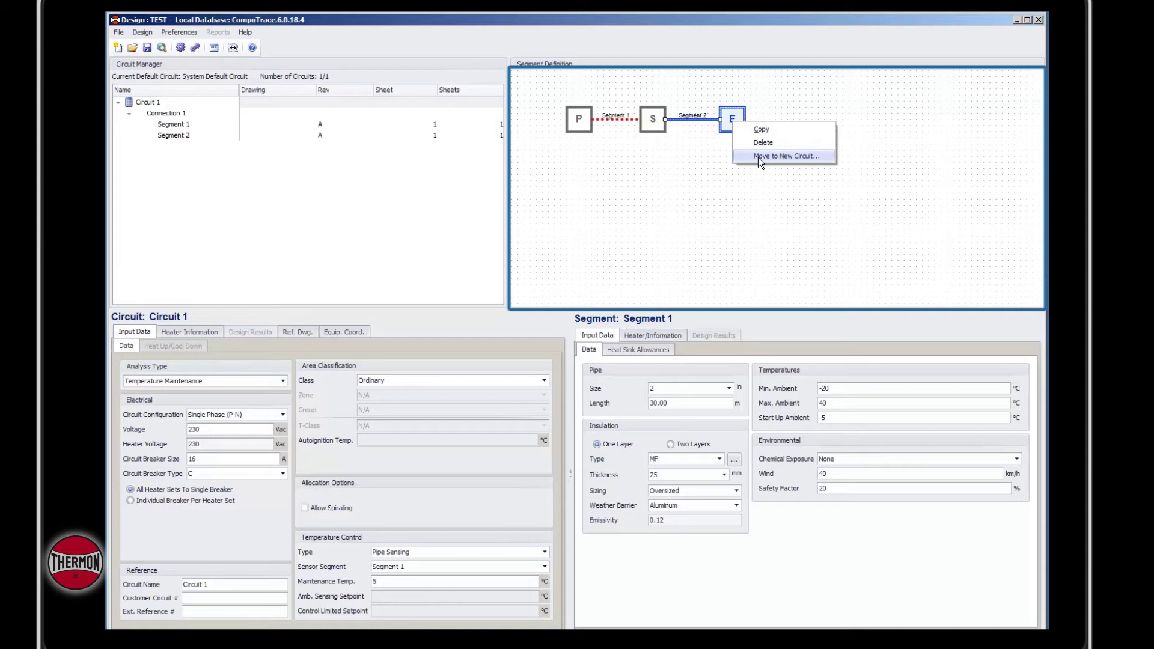
click(749, 183)
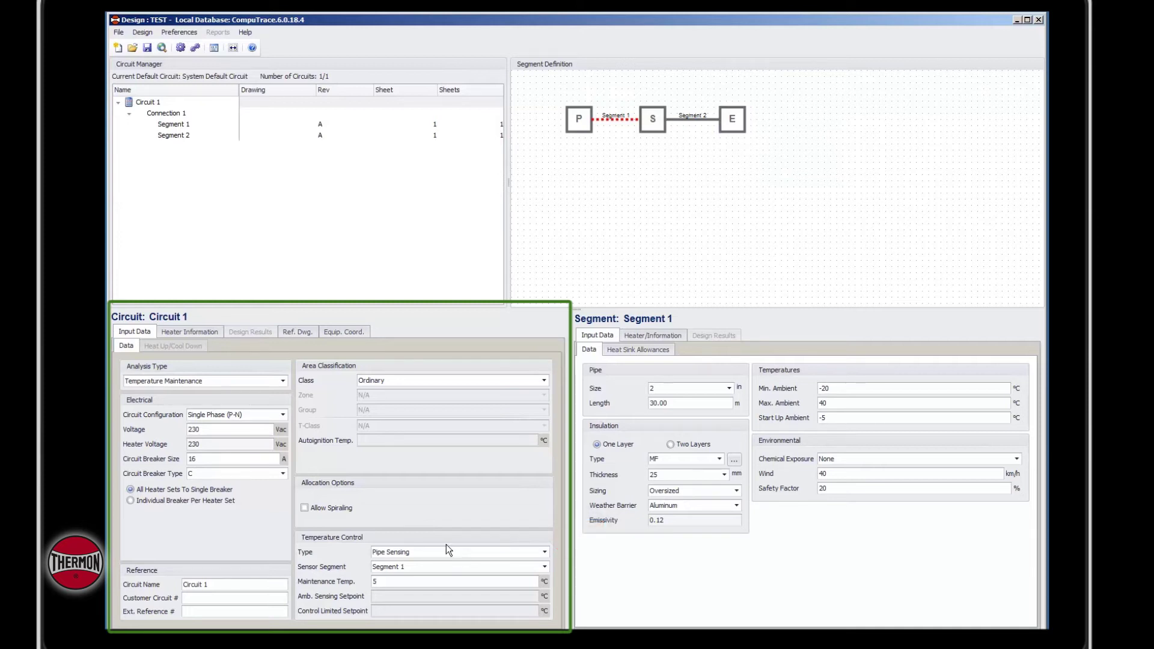
Step: Show Circuit 1's Heater Information with CS-40 pipe and parallel heater style
click(214, 332)
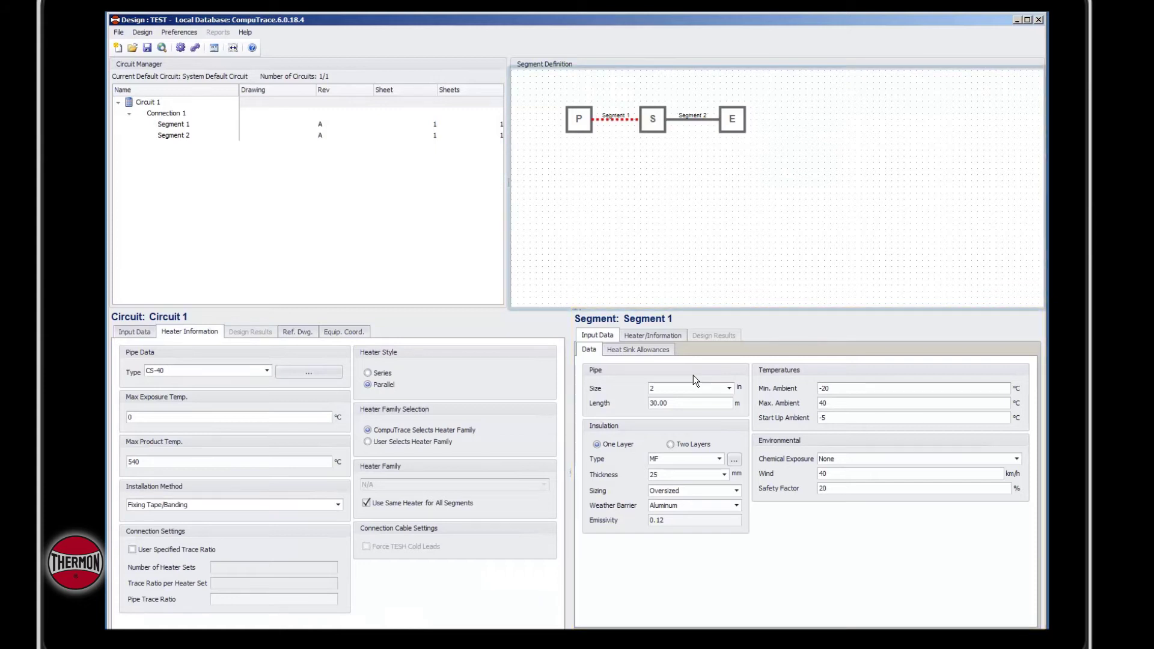
click(690, 120)
click(627, 121)
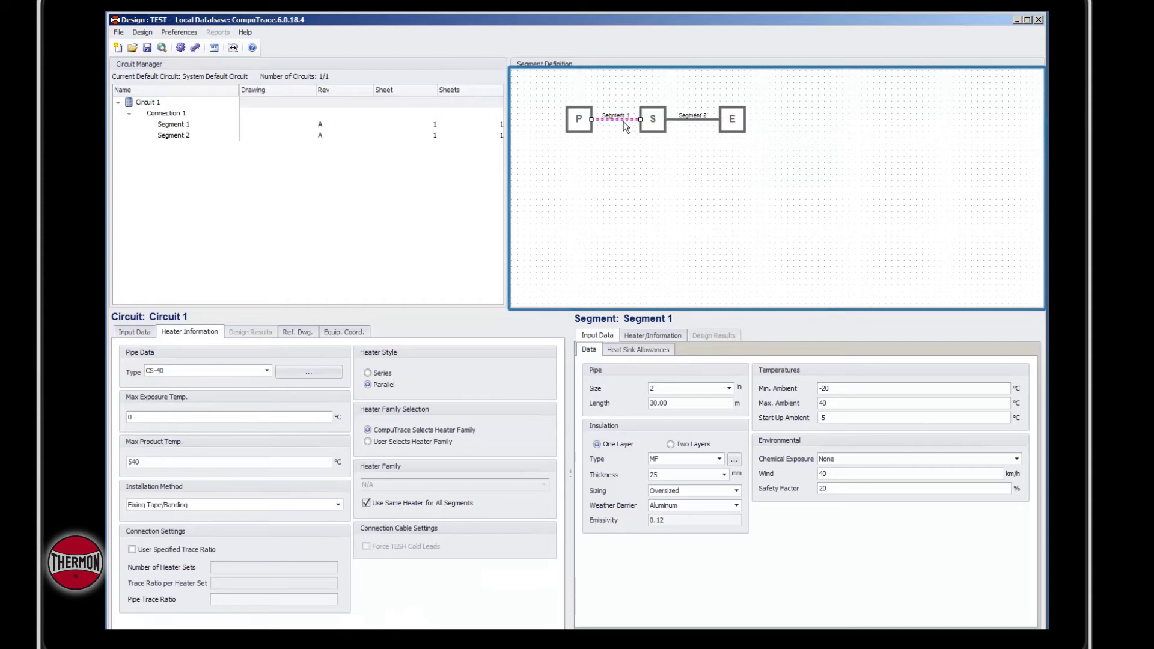
click(173, 132)
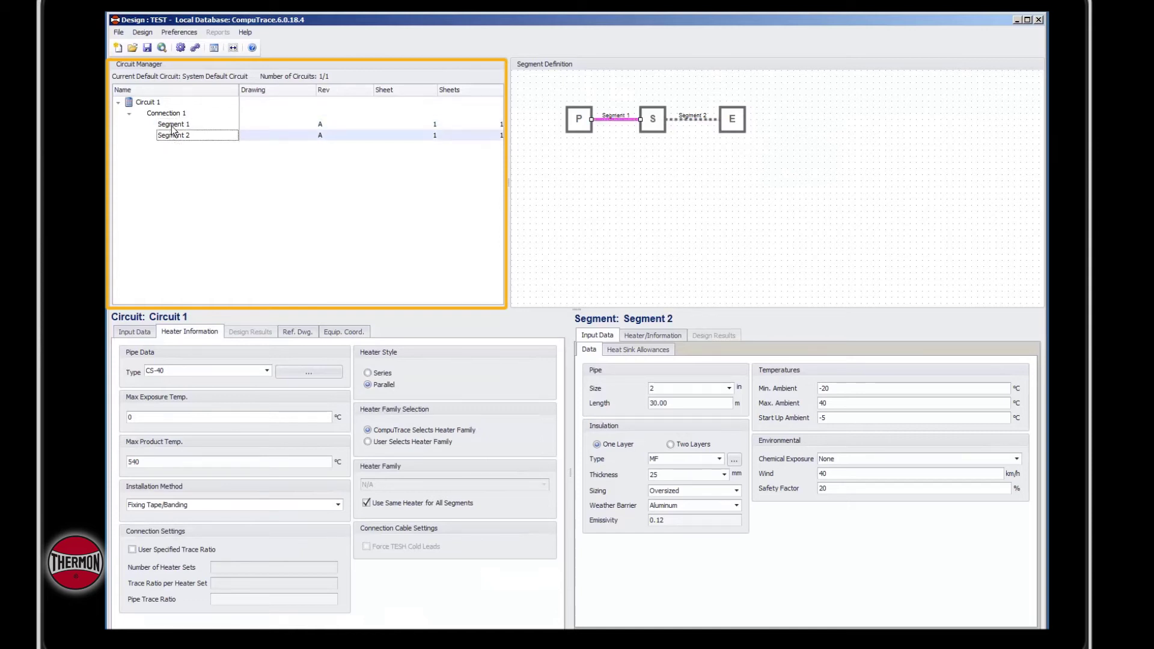
click(172, 126)
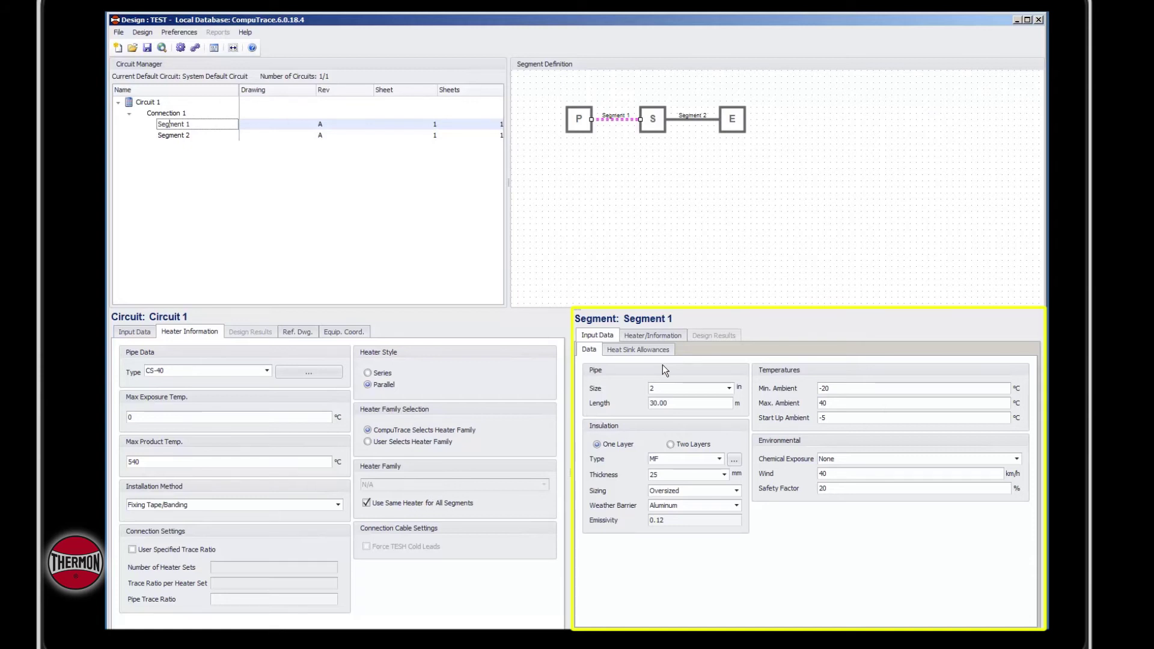
click(650, 353)
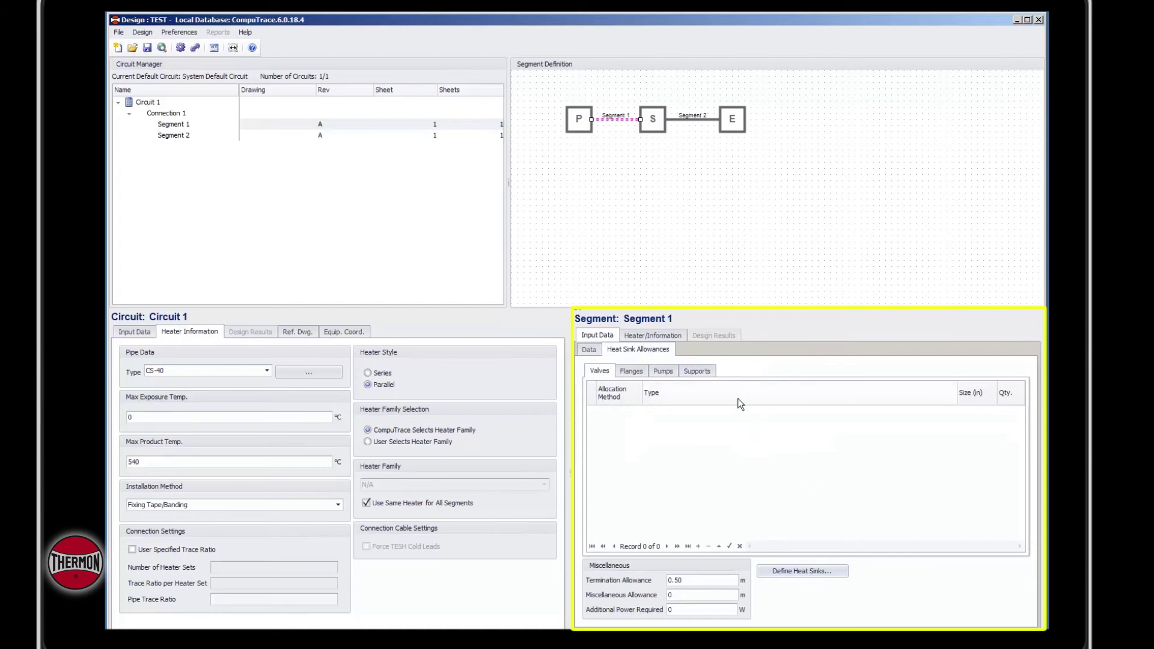
click(665, 338)
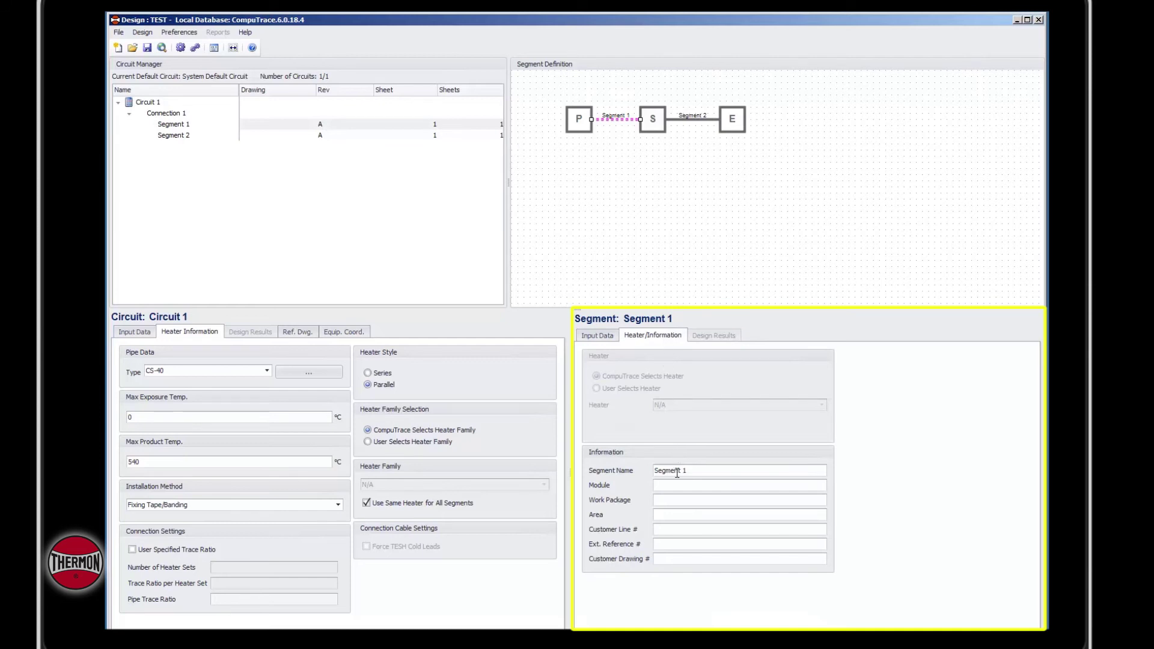
click(607, 339)
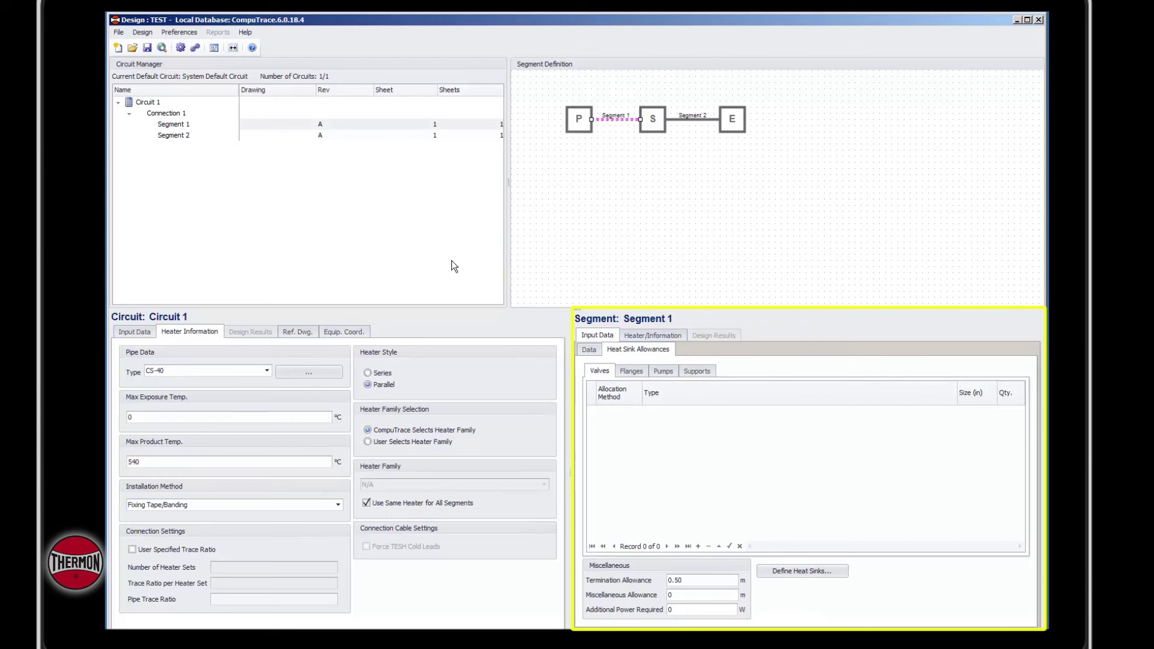
click(590, 349)
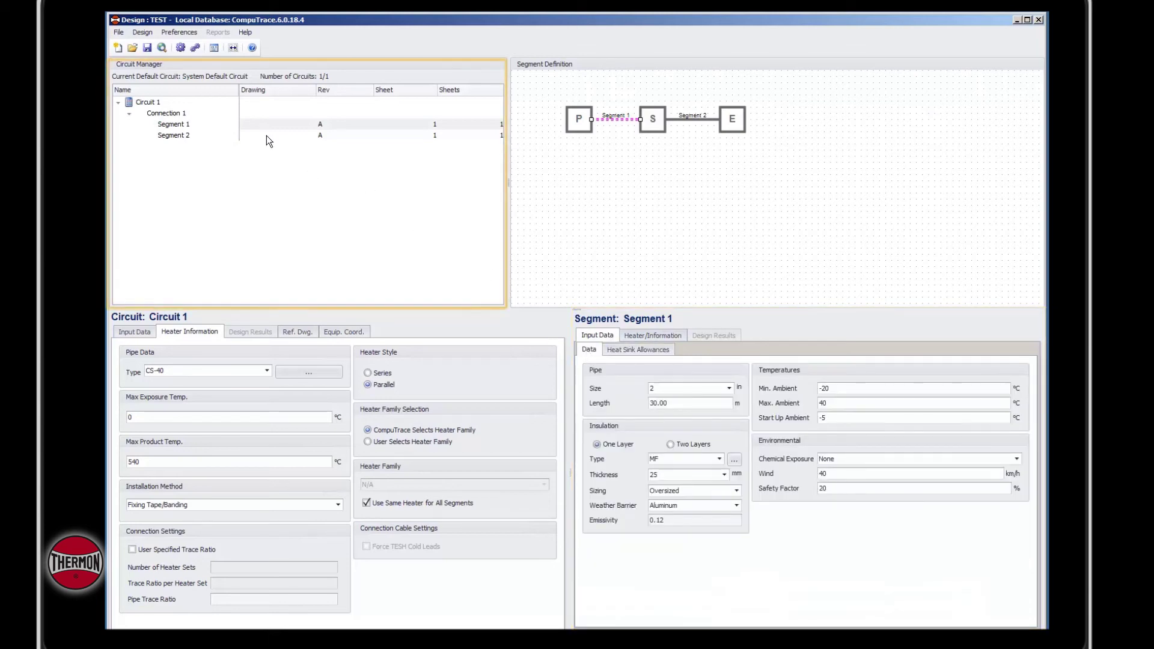
Step: Design Circuit 1, which succeeds with a BSX 5-2-OJ heater, then add Circuit 2
right_click(130, 107)
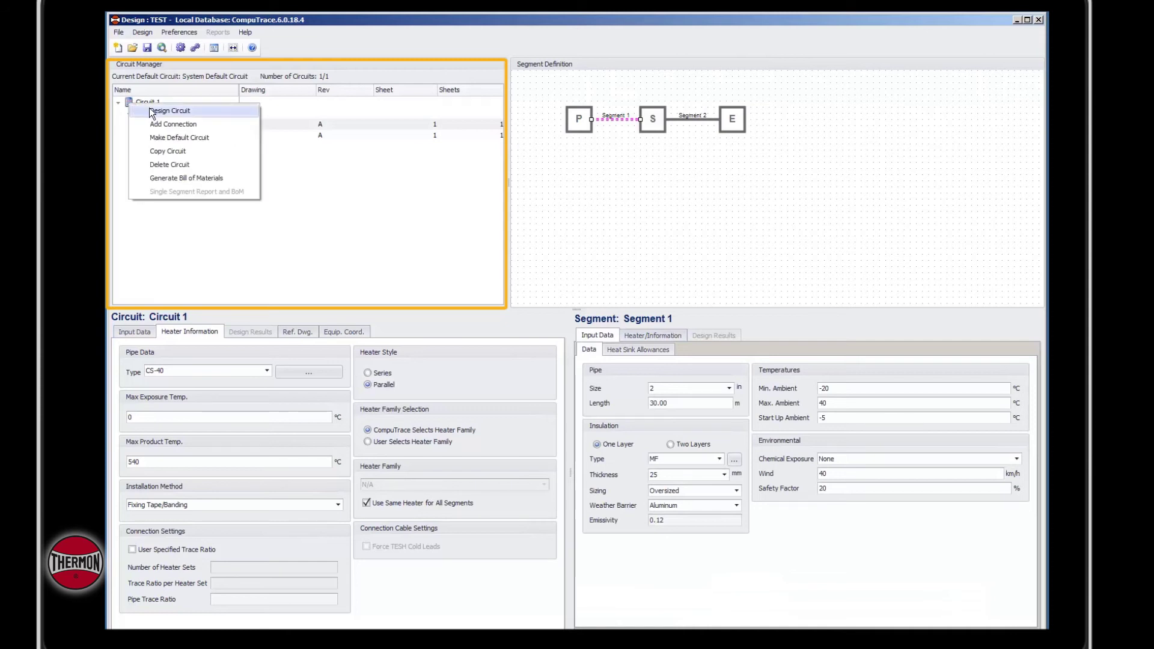
click(143, 33)
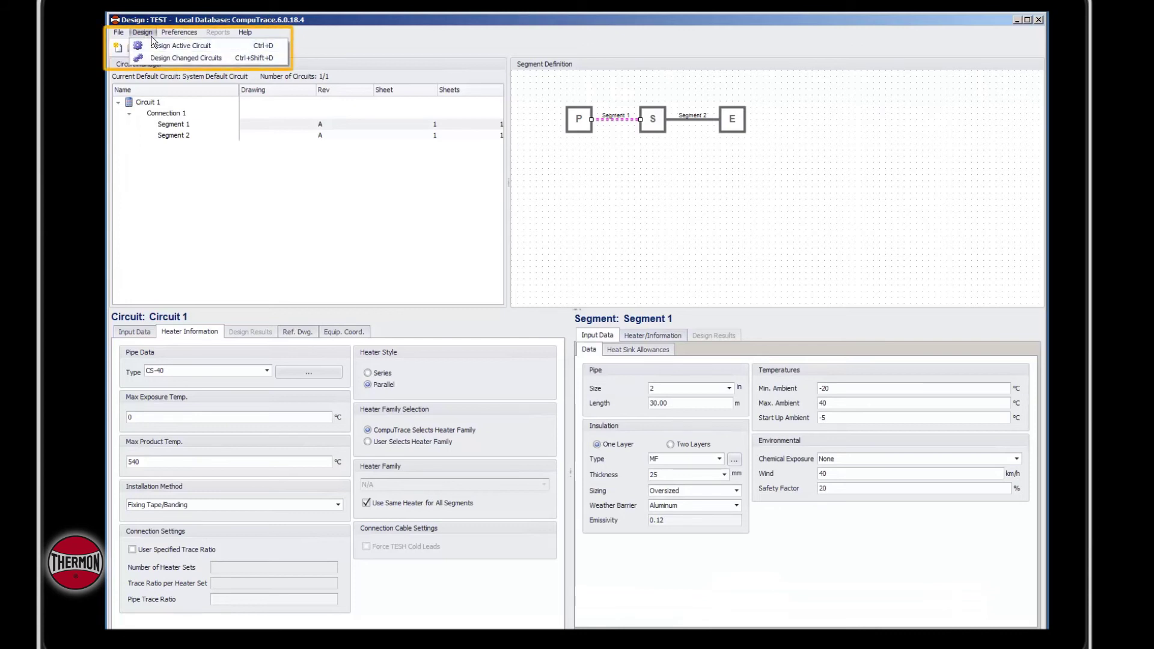
click(150, 36)
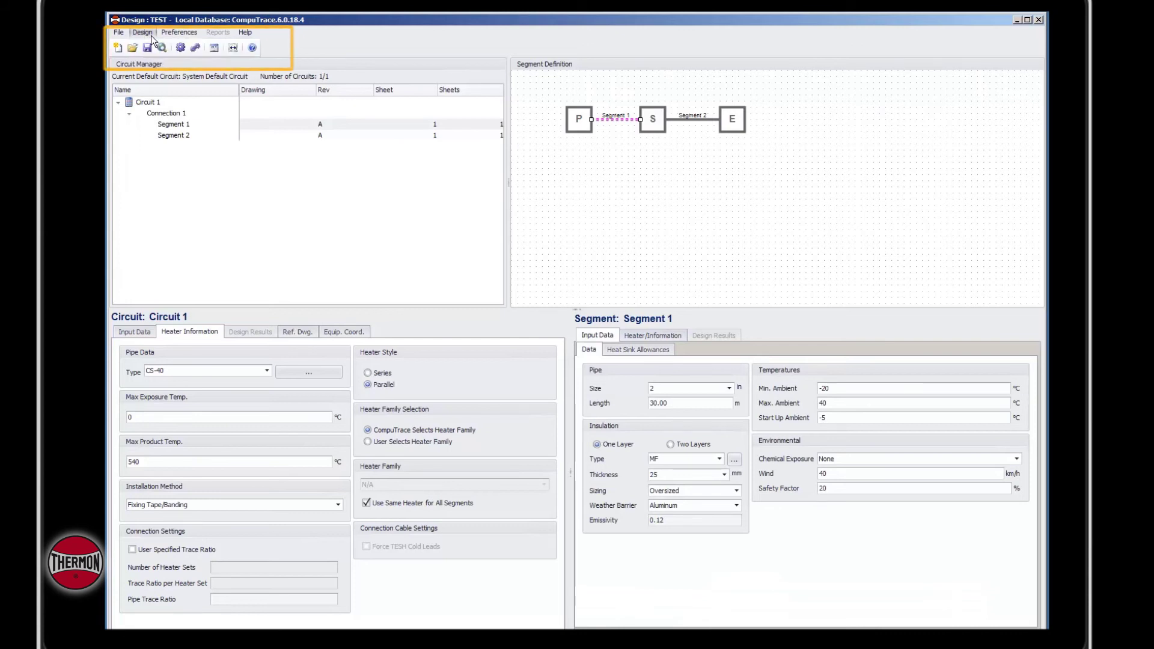
click(181, 49)
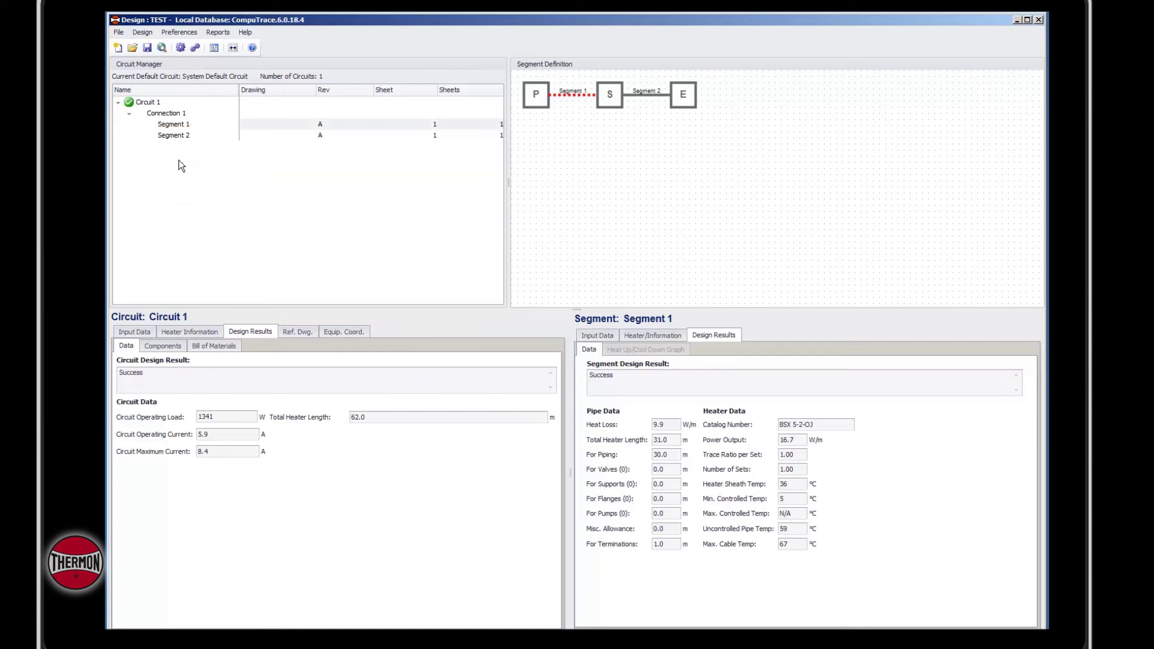
click(118, 48)
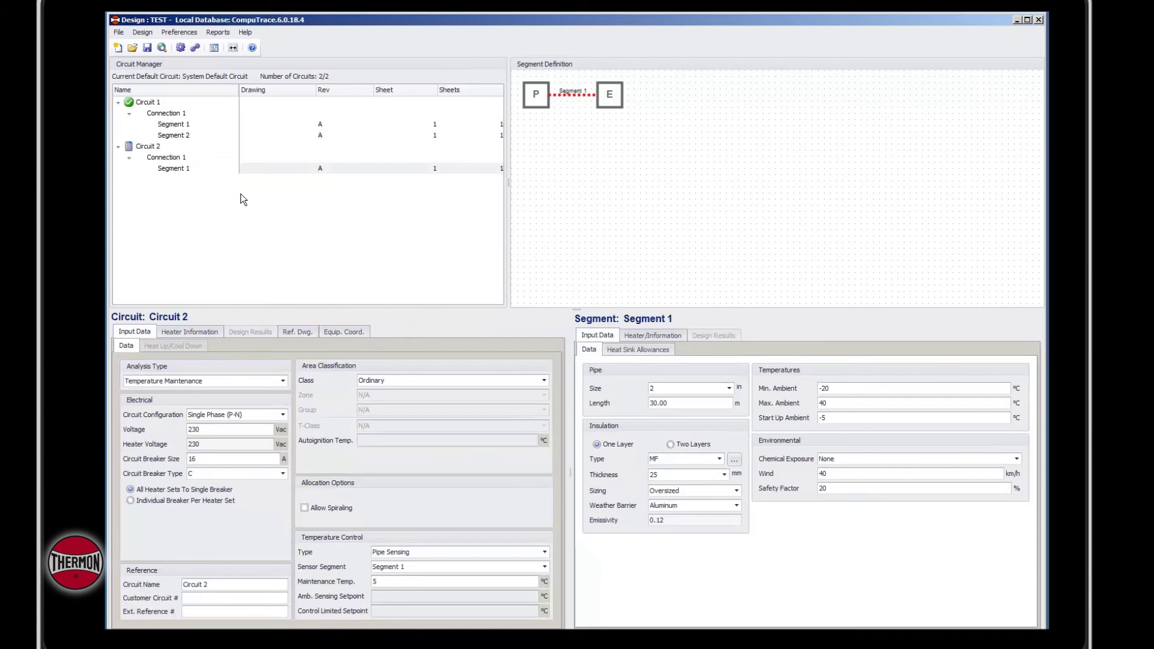
Step: Give Circuit 2 a 6-inch pipe, edit its length, and design it against the 16 A breaker
click(674, 388)
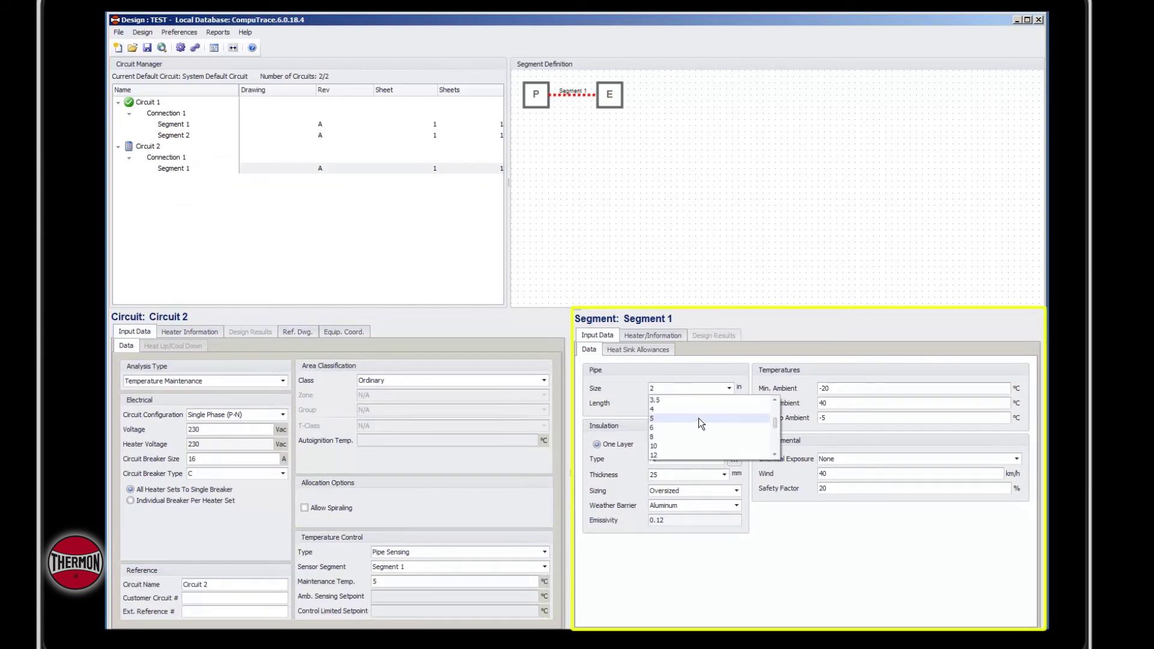
click(697, 402)
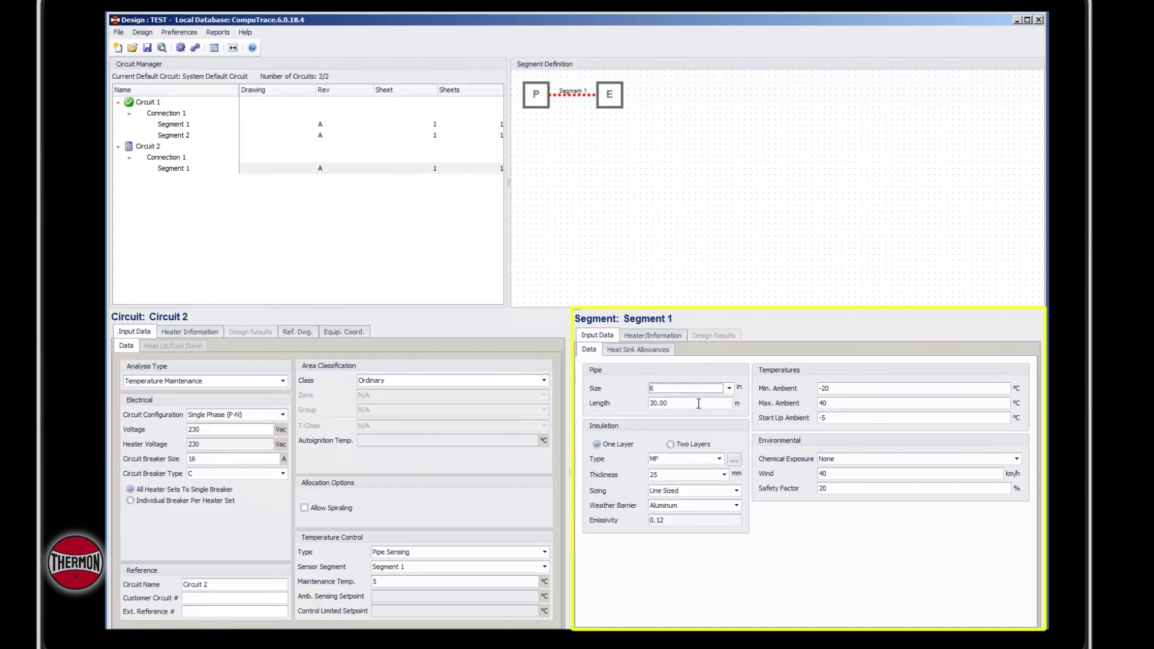
drag(679, 404, 633, 409)
click(180, 48)
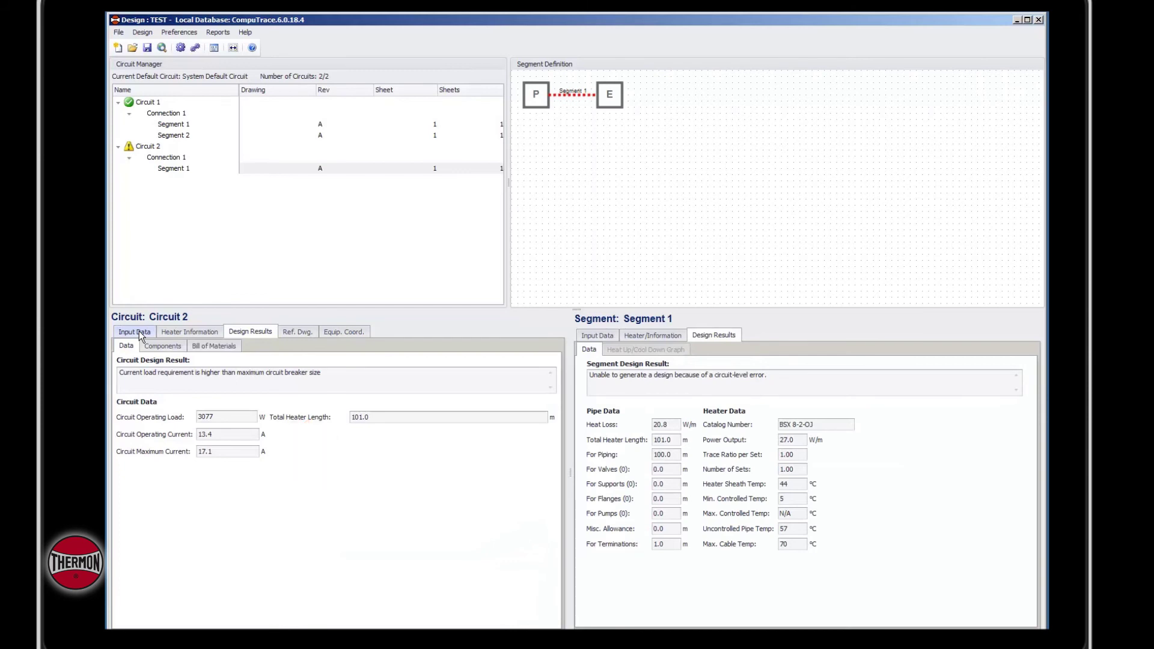
click(139, 333)
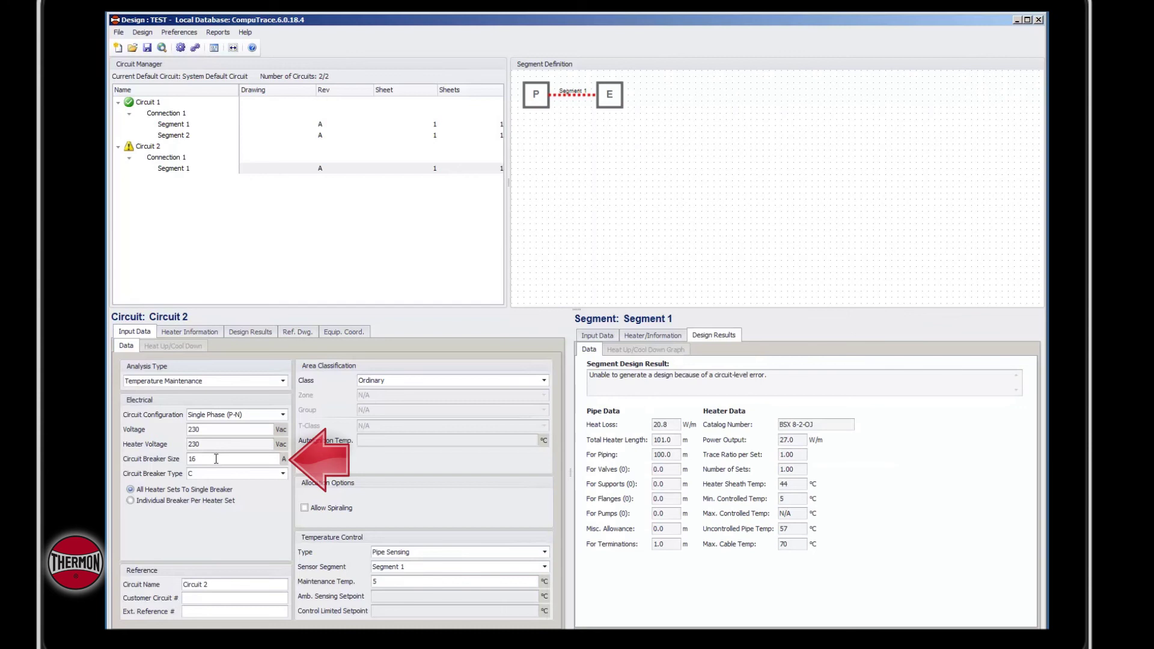
Step: Change Circuit 2's circuit breaker size to 25 A and redesign it, succeeding at 3077 W
drag(218, 461, 181, 460)
text(25)
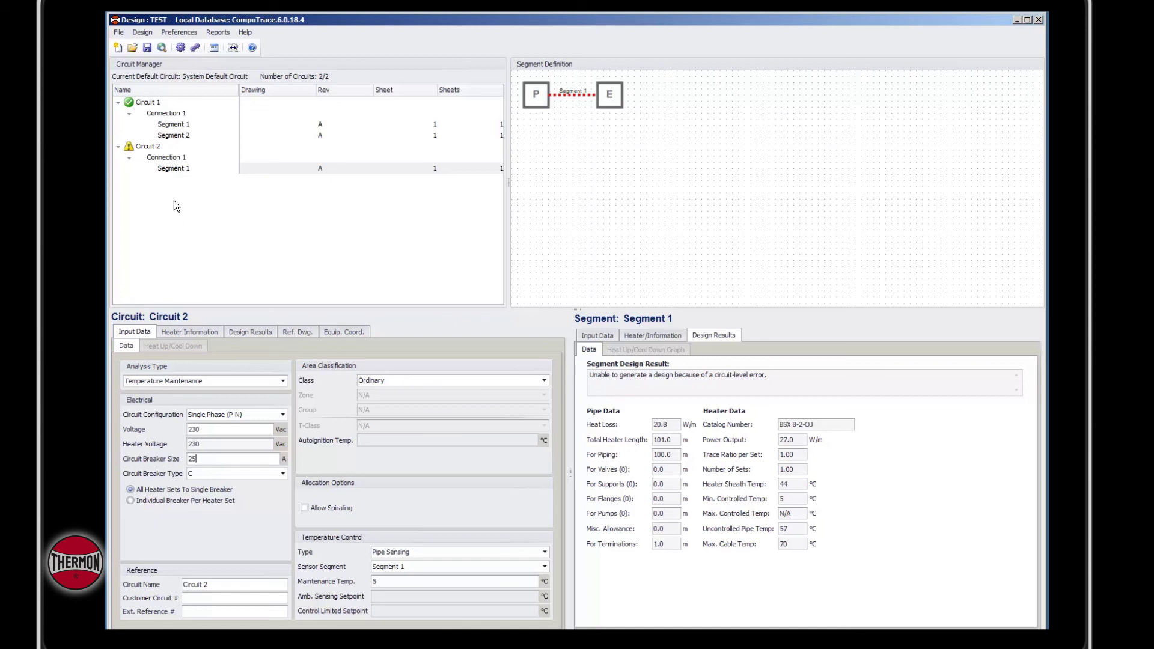
click(179, 49)
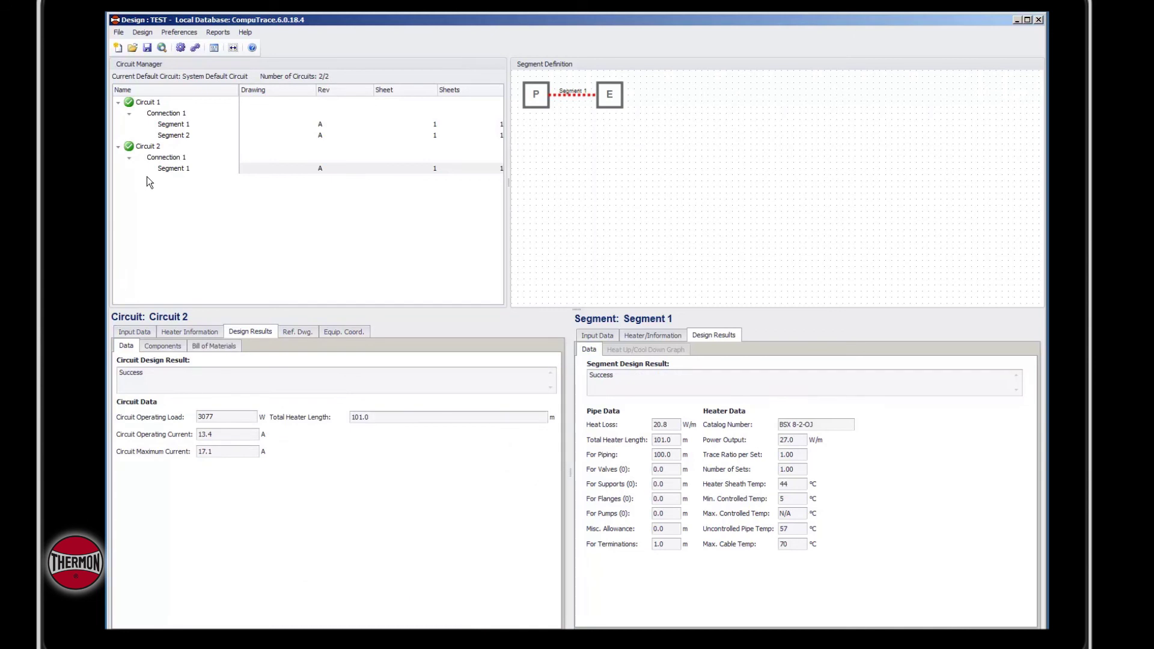
right_click(130, 150)
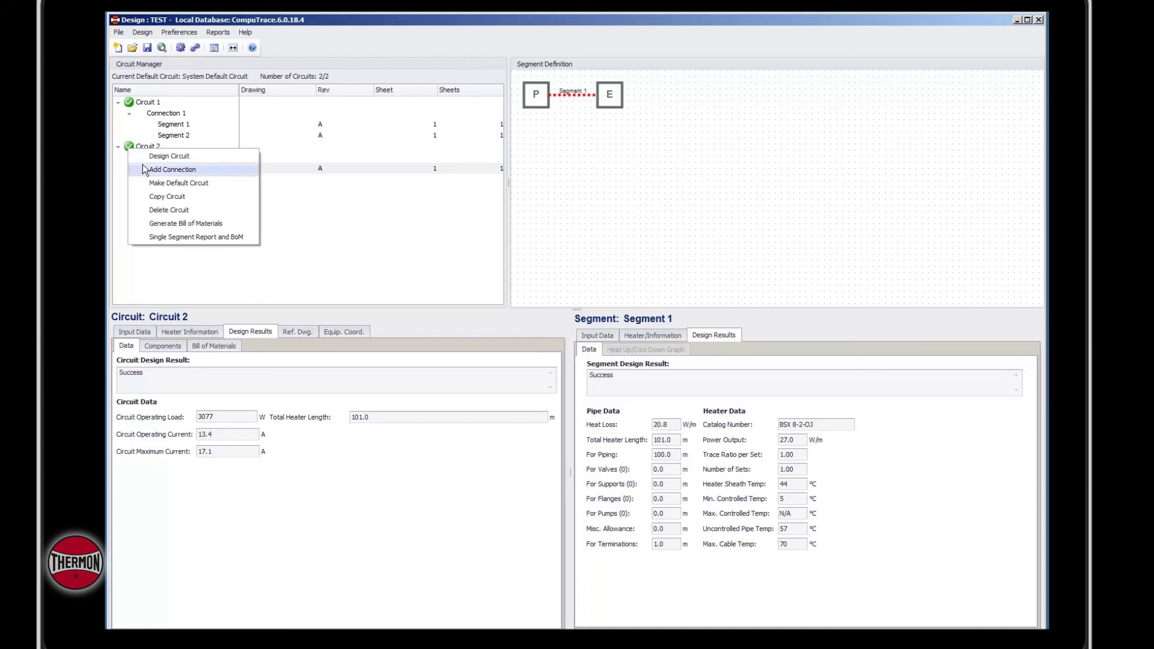
Step: Choose Make Default Circuit so Circuit 2 becomes the Project Default Circuit
click(167, 185)
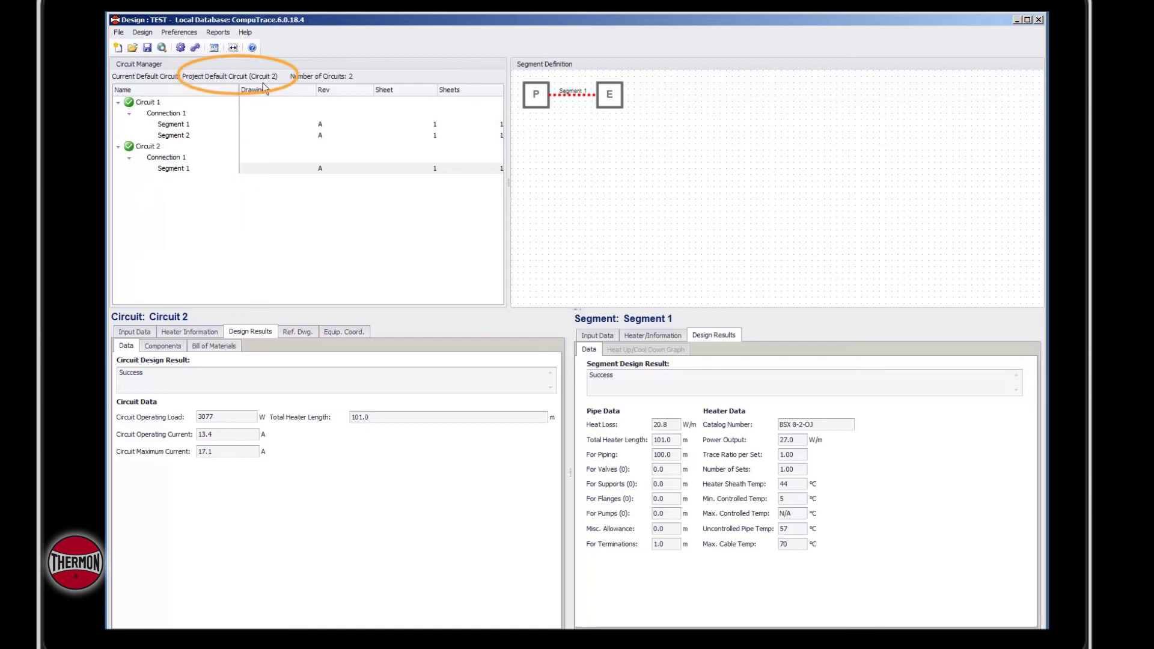